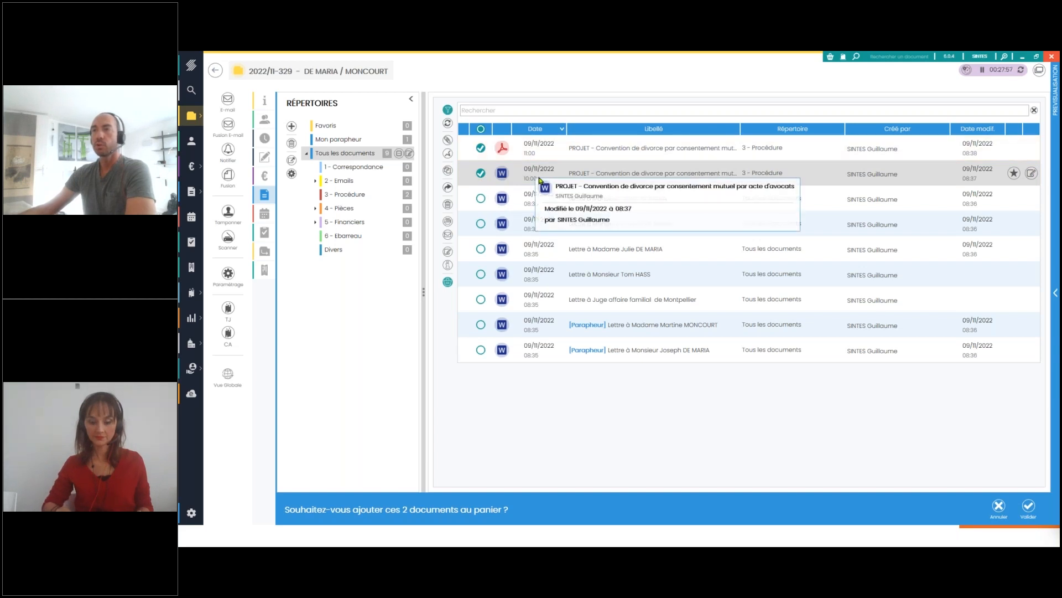
Add the two selected divorce agreement documents to the basket and start an AR24 electronic registered letter with its tutorial displayed
click(1029, 505)
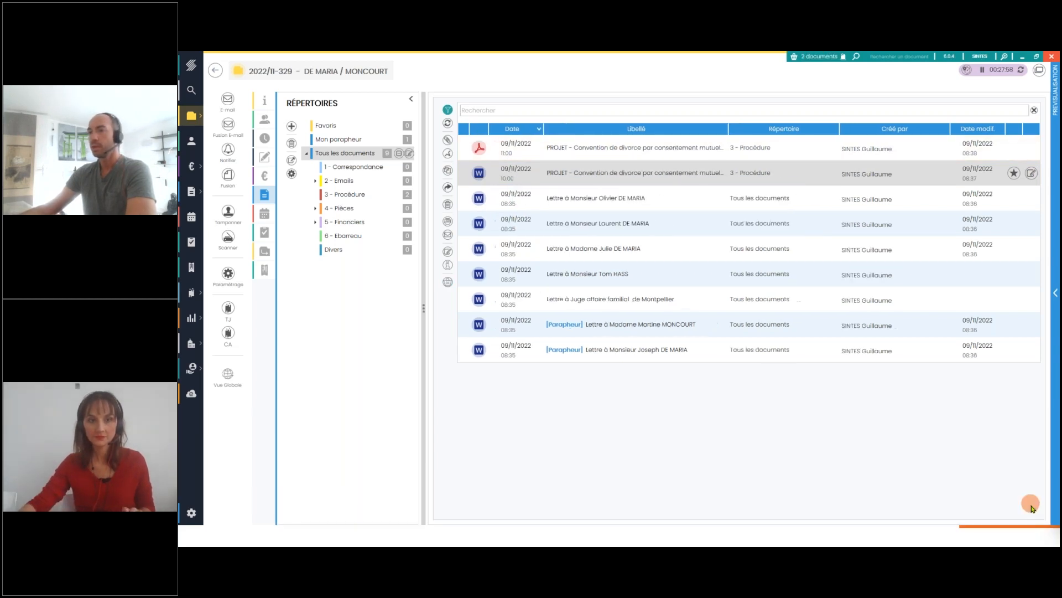
click(809, 57)
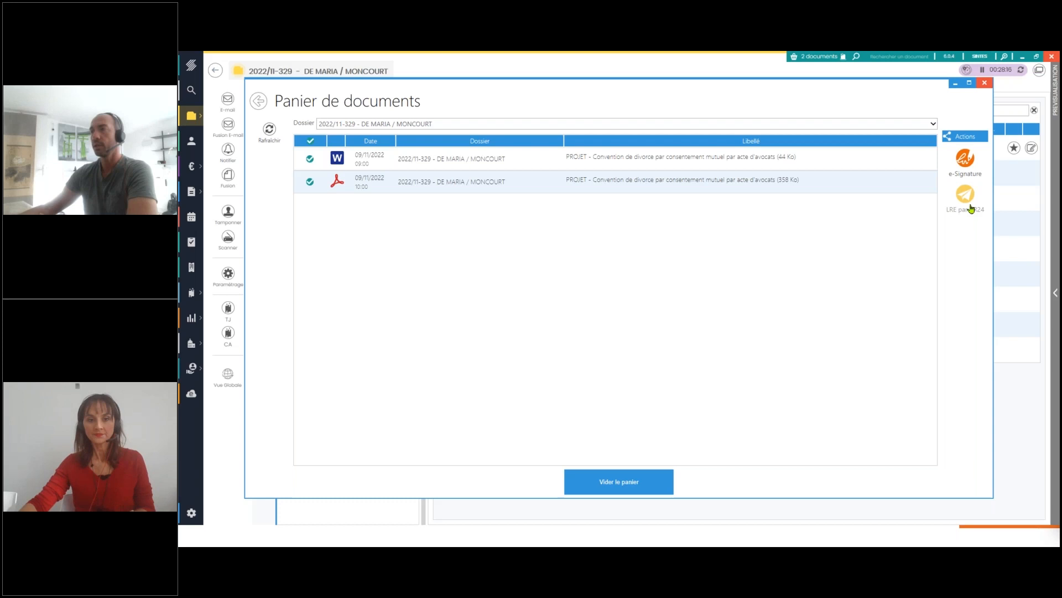
click(965, 195)
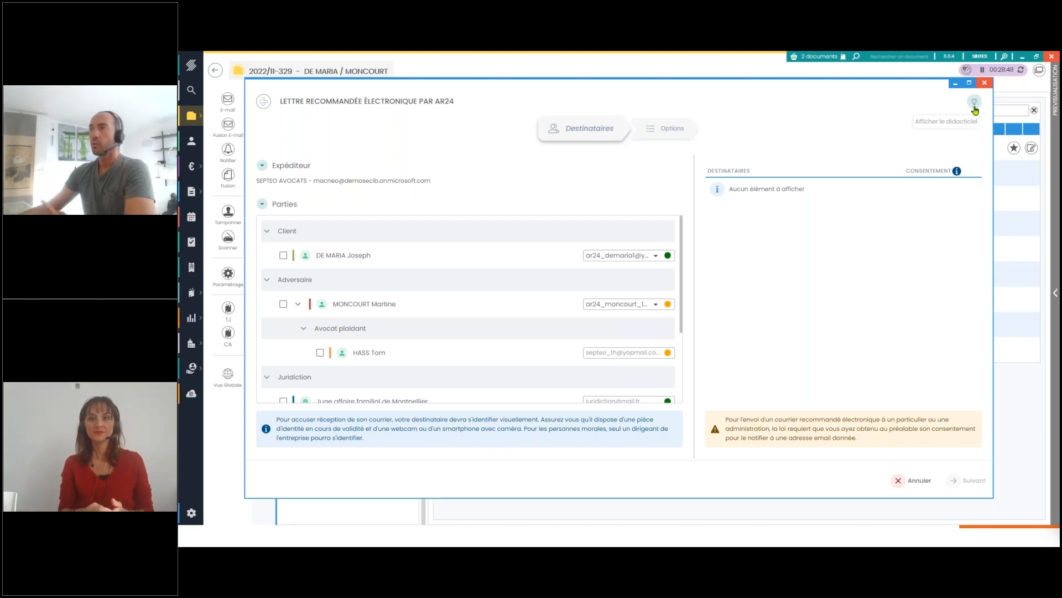
click(973, 102)
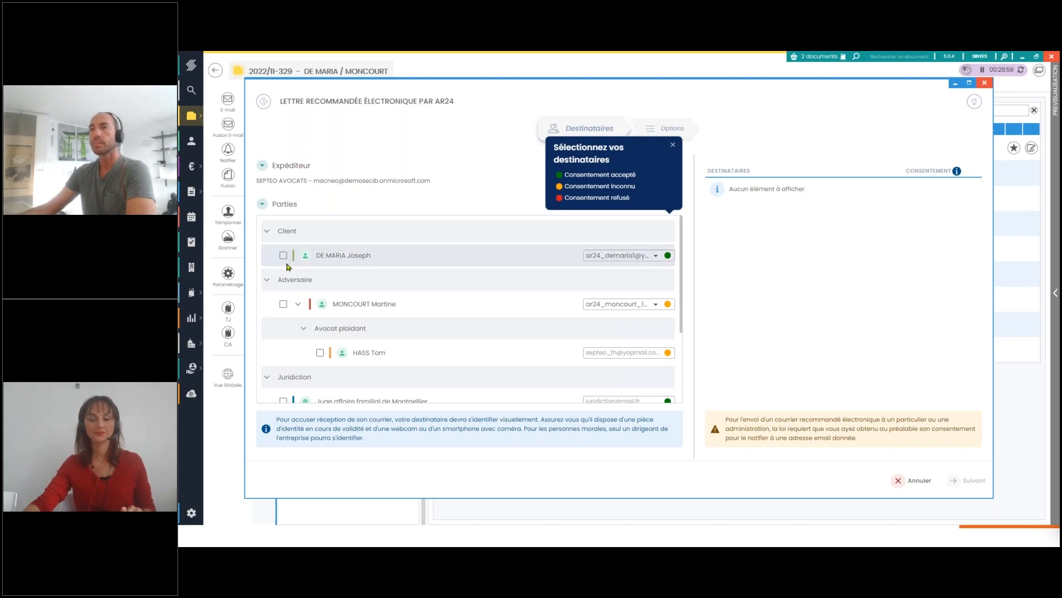
Select the client and the opposing party as recipients of the electronic registered letter
click(284, 256)
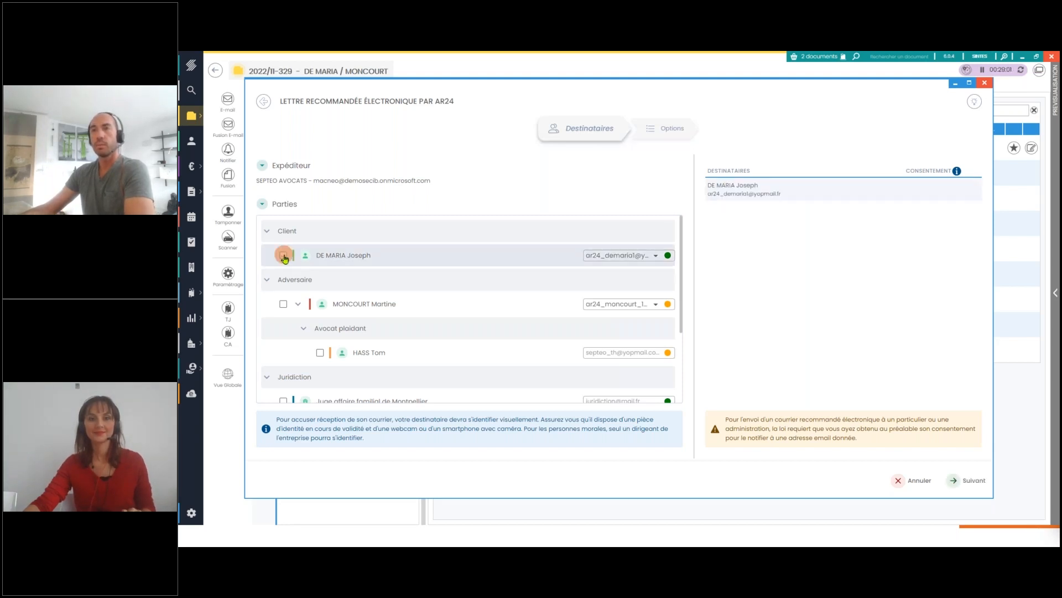
click(282, 304)
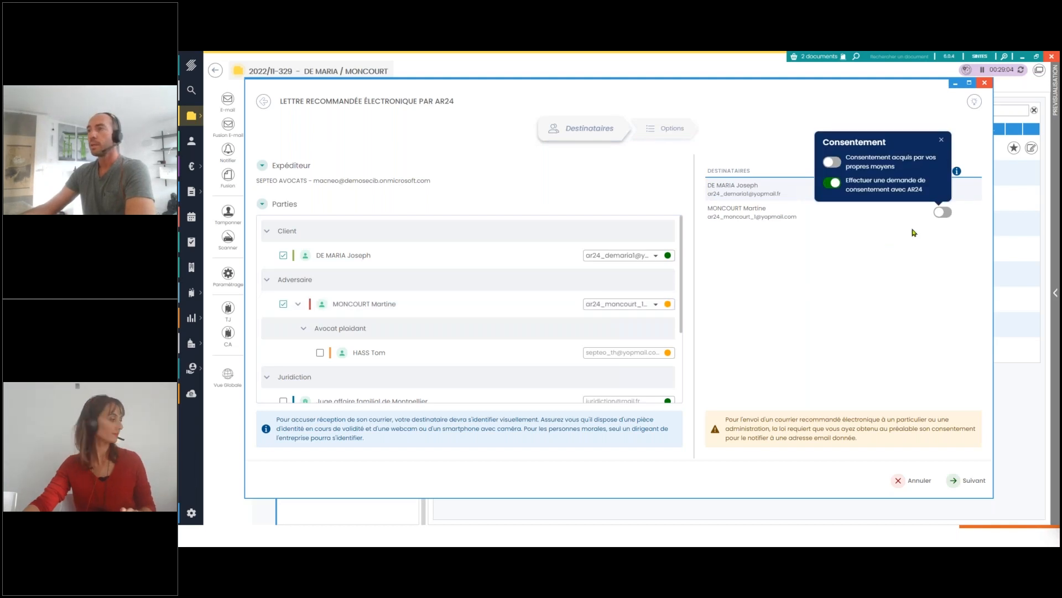
mouse_move(667, 310)
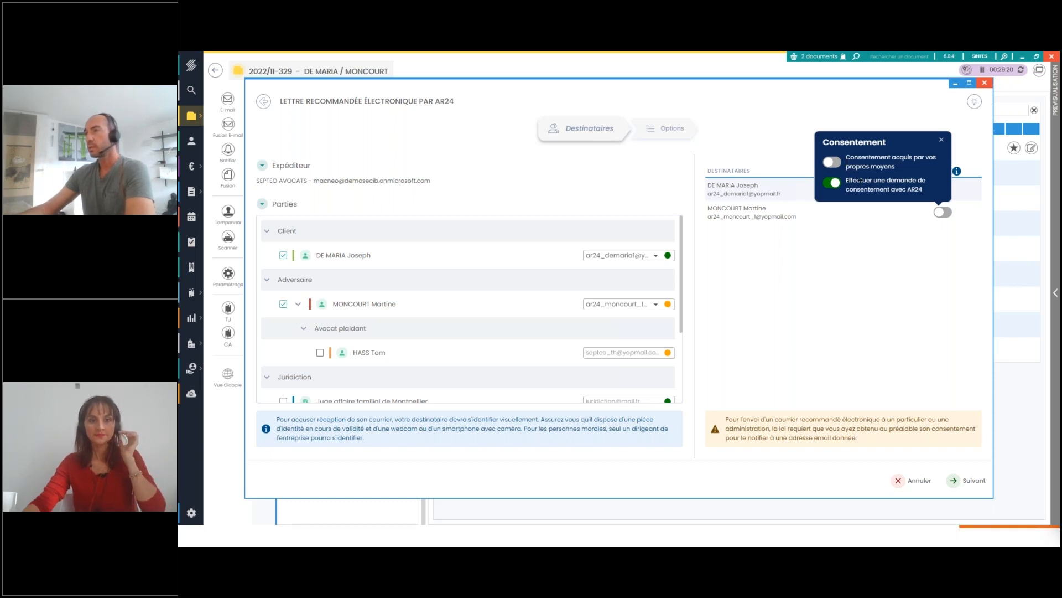
Request the opposing party's consent through AR24 with a 7-day acceptance limit and continue to the sending options
click(944, 213)
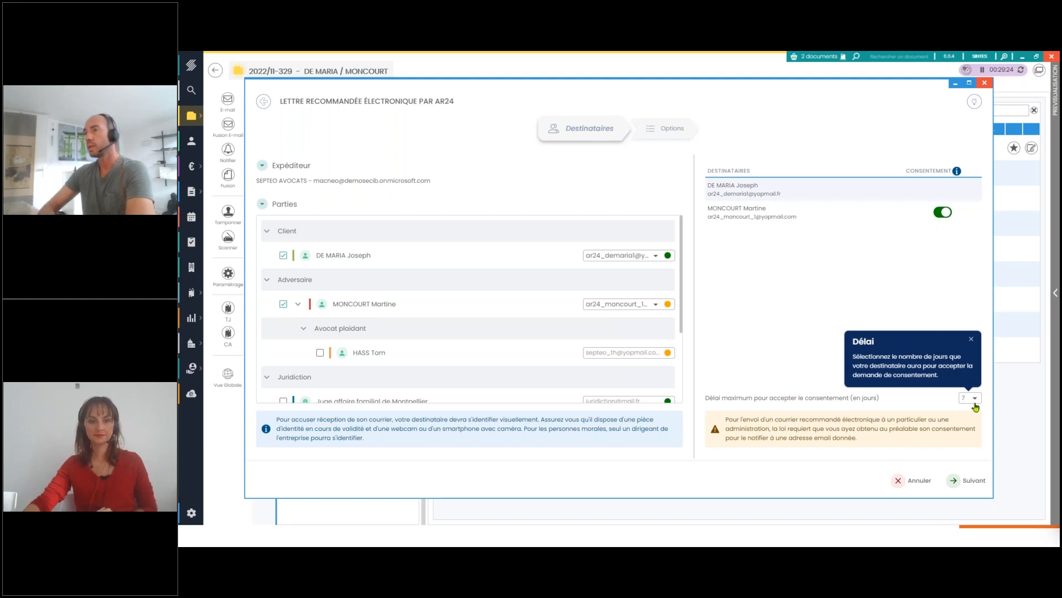
click(975, 399)
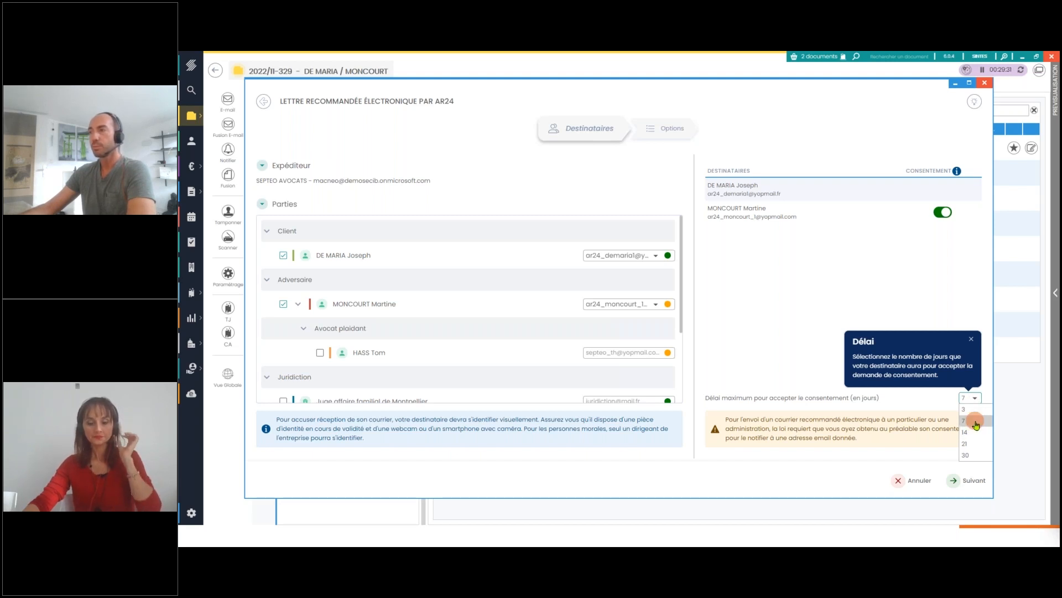
click(976, 425)
click(953, 481)
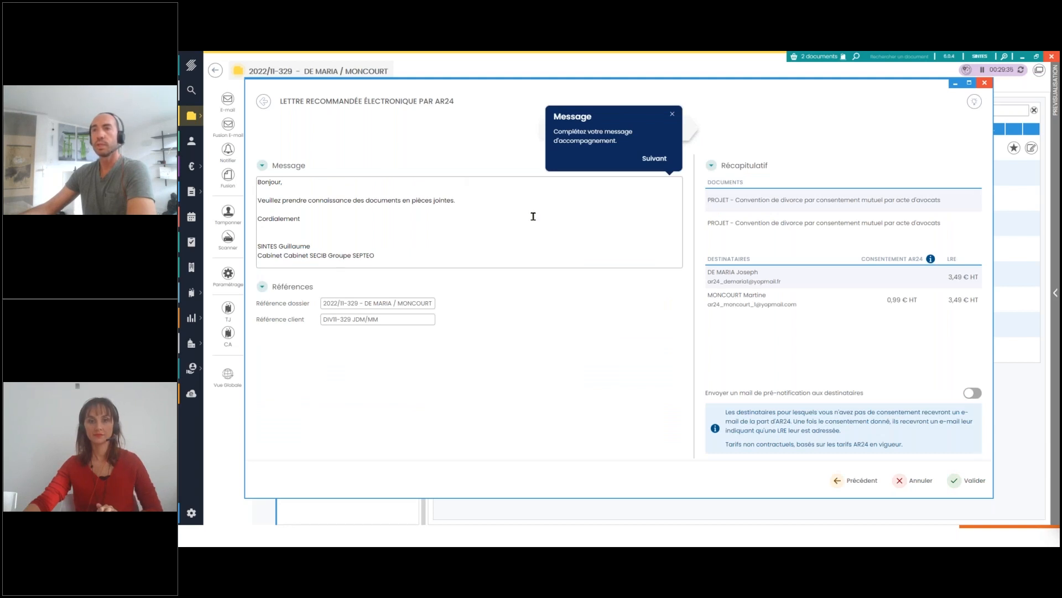
Enable the pre-notification e-mail to the recipients, keeping the default message, and send the electronic registered letter
click(663, 159)
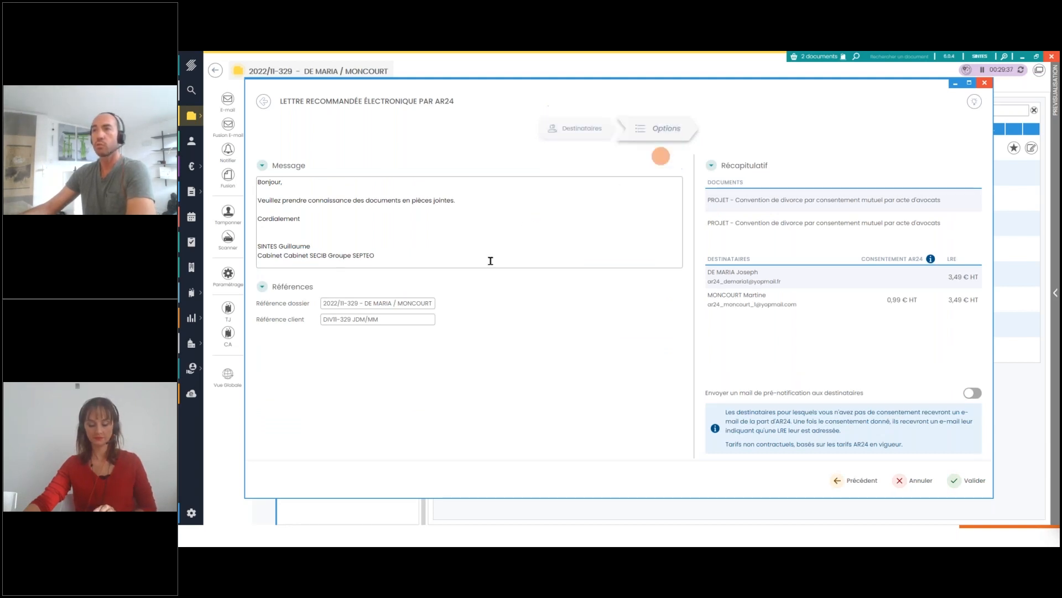
click(406, 283)
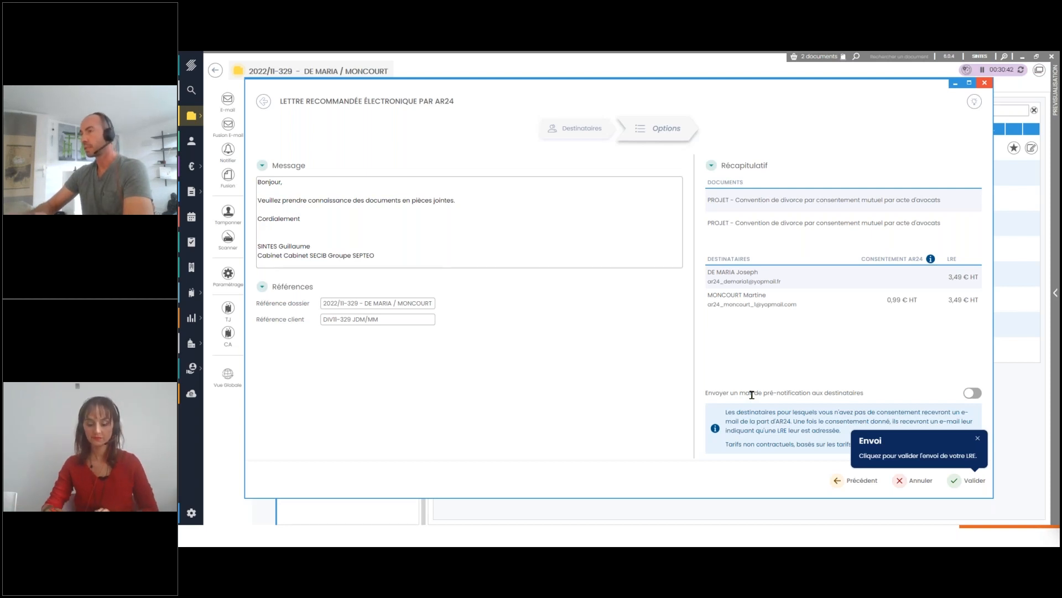
click(979, 392)
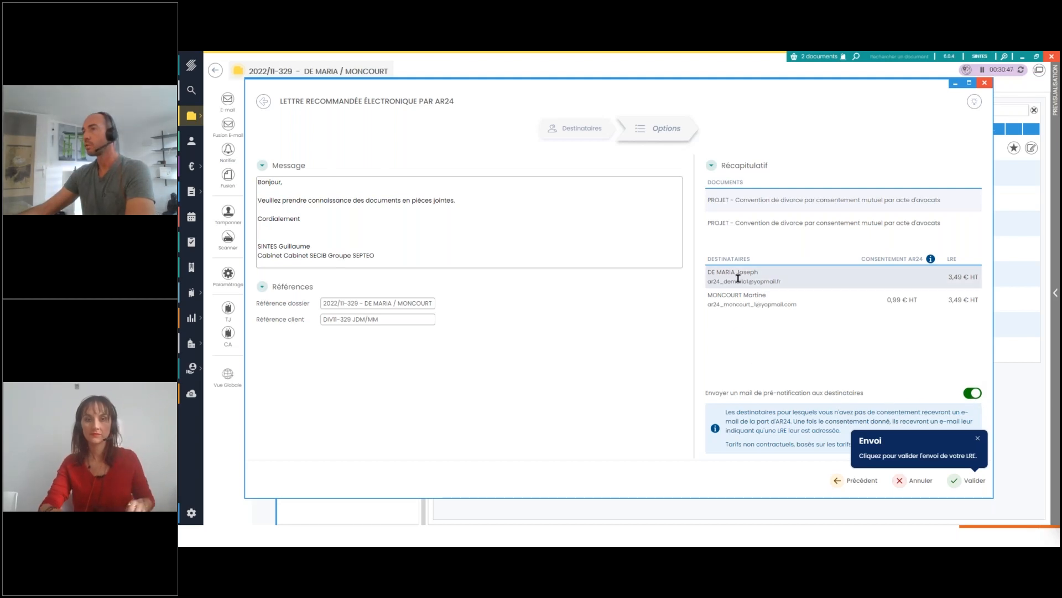
click(953, 480)
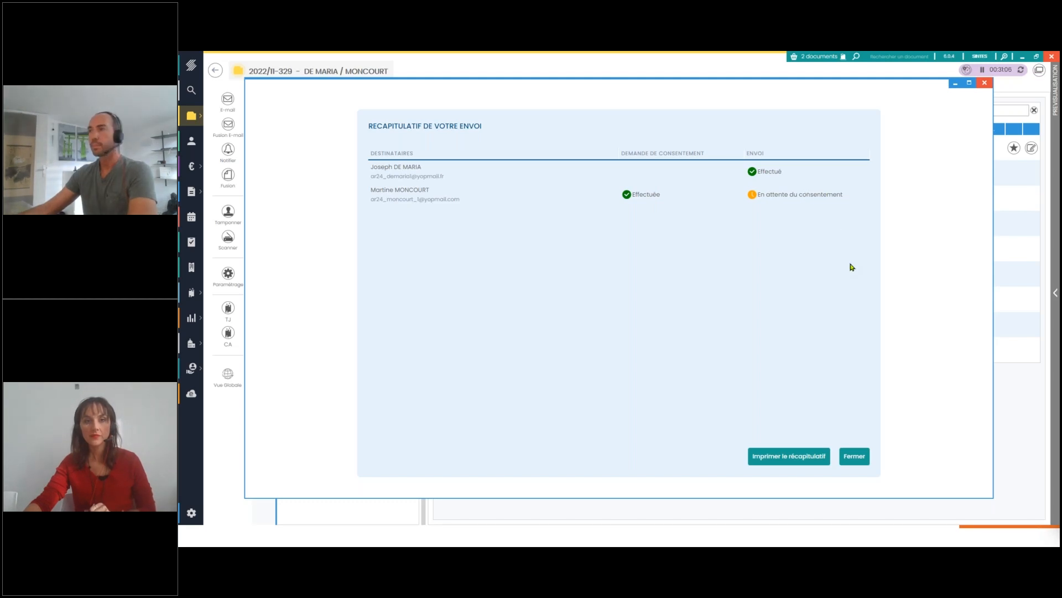
click(862, 461)
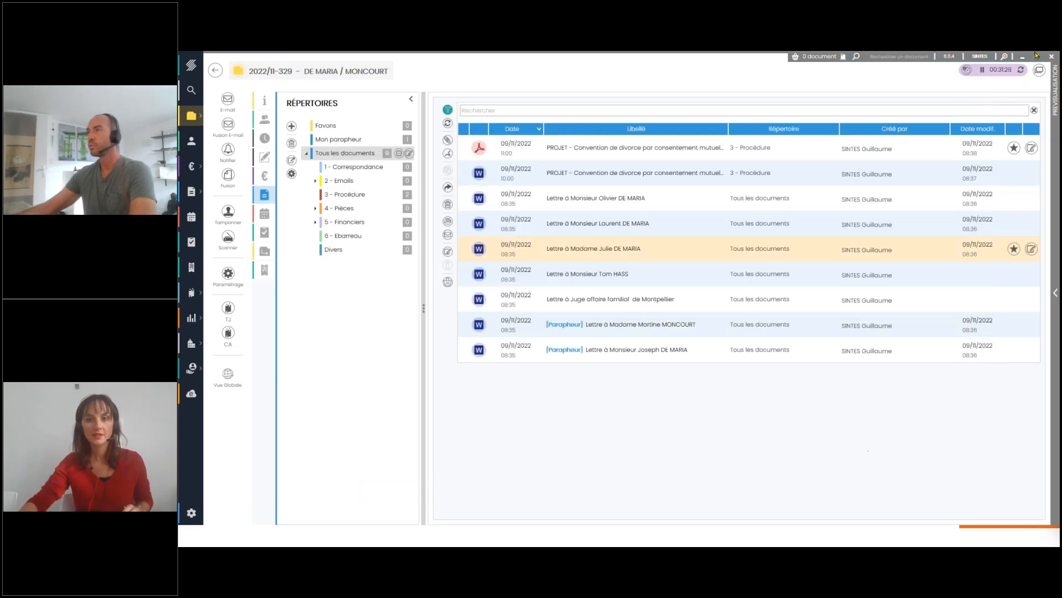
key(alt+Tab)
click(811, 196)
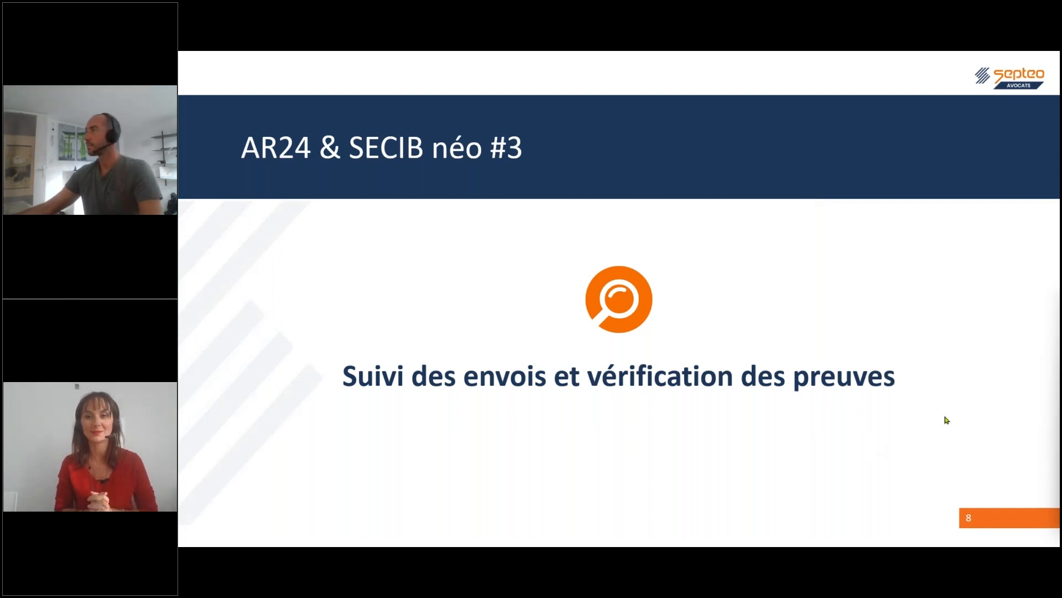
drag(1061, 132, 562, 127)
click(514, 120)
double_click(514, 120)
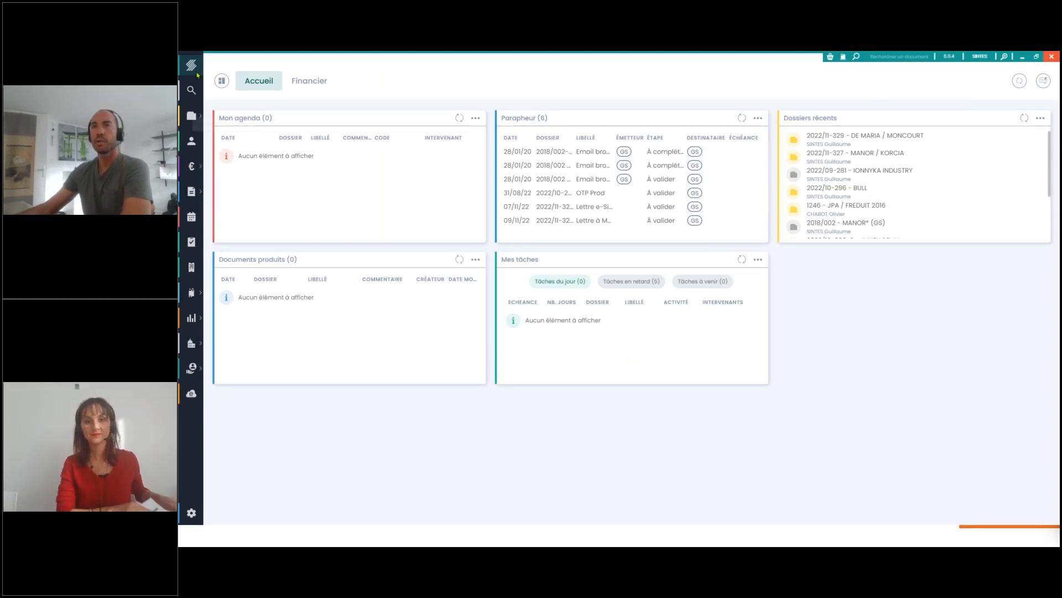
Open the electronic registered letter tracking and review the sends awaiting consent
click(192, 193)
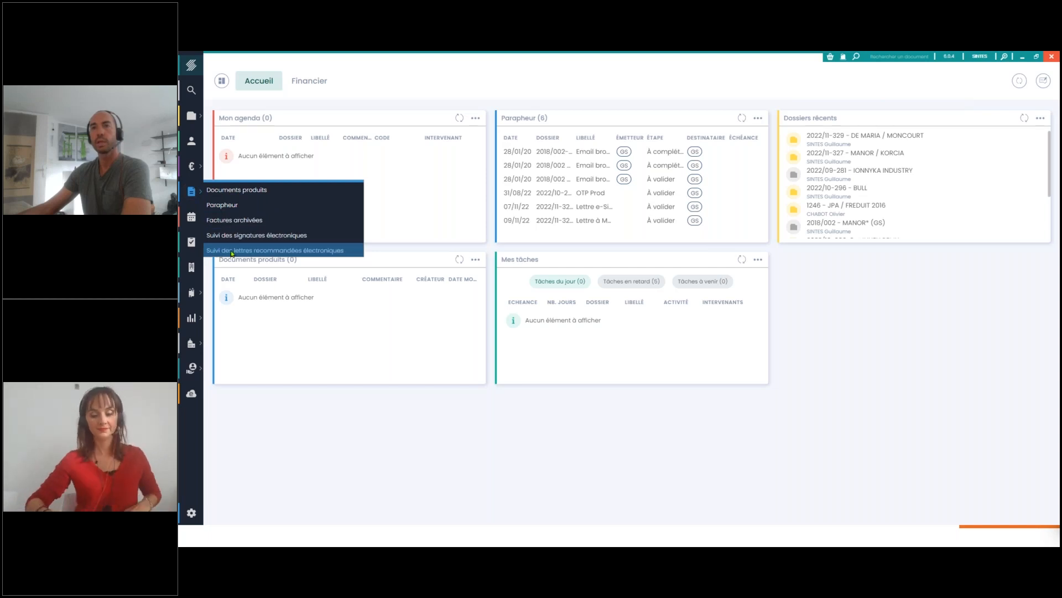
click(296, 251)
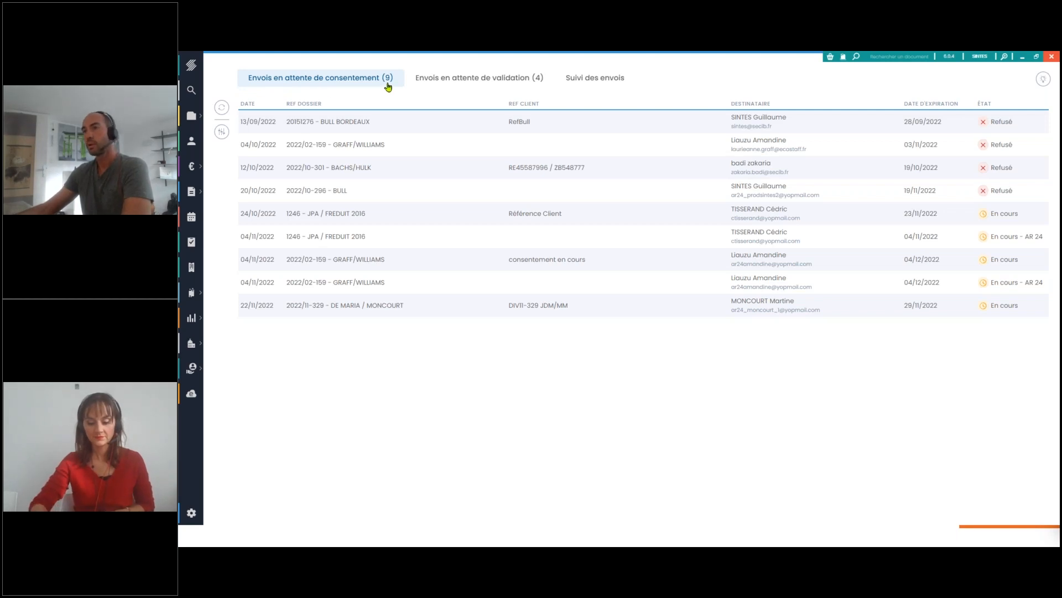
click(681, 309)
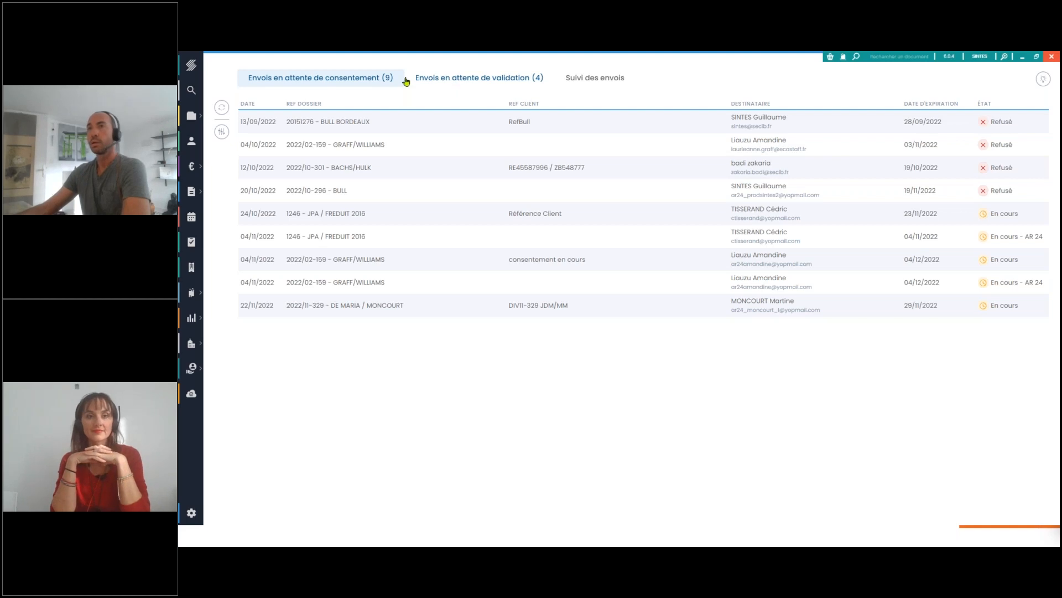
Approve and send the letter dated 22/11/2022 from the sends awaiting validation
click(466, 80)
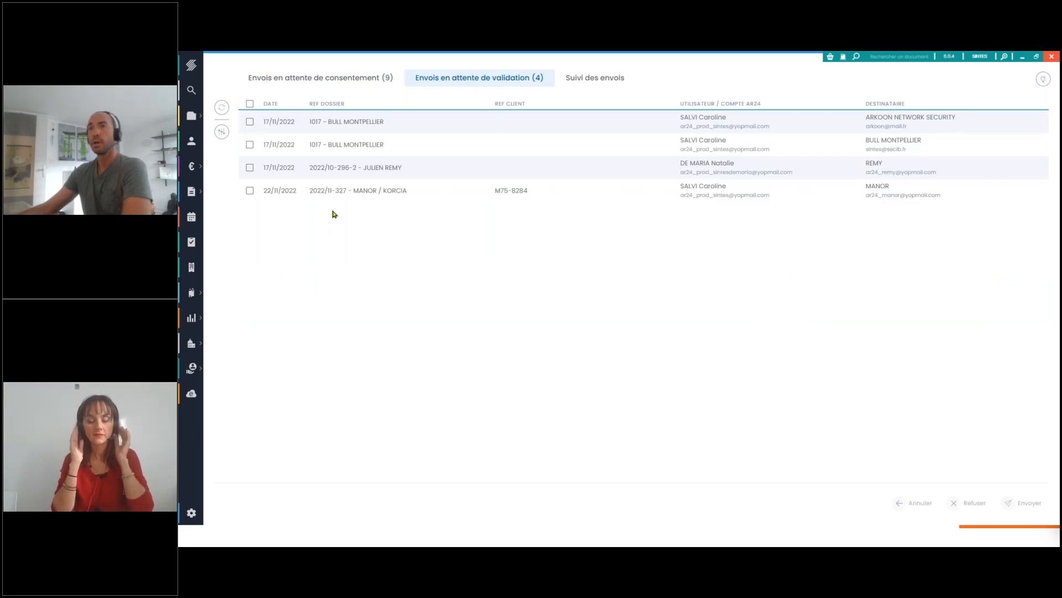
mouse_move(491, 204)
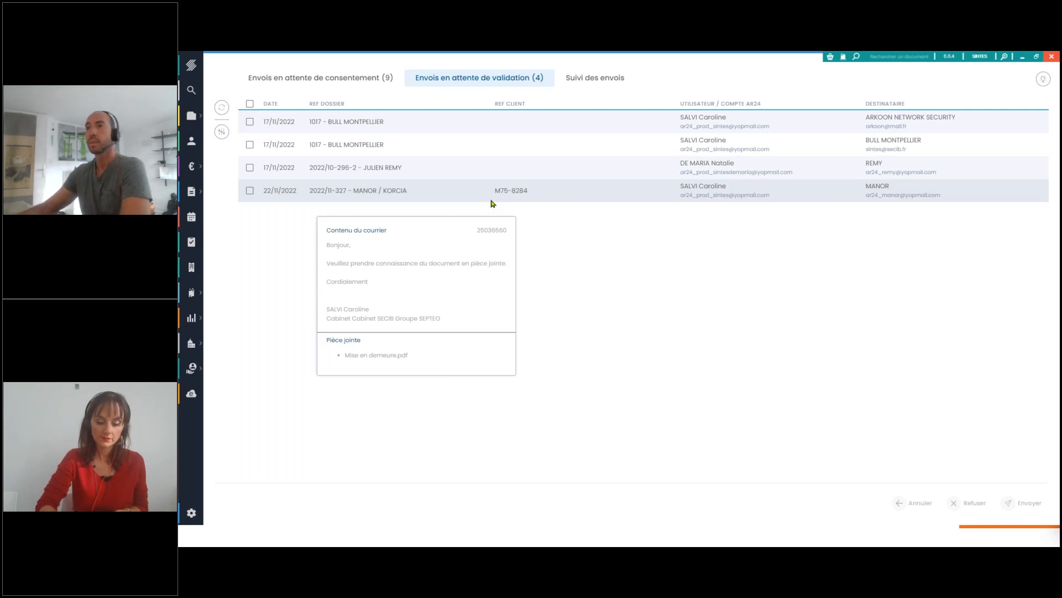
click(249, 191)
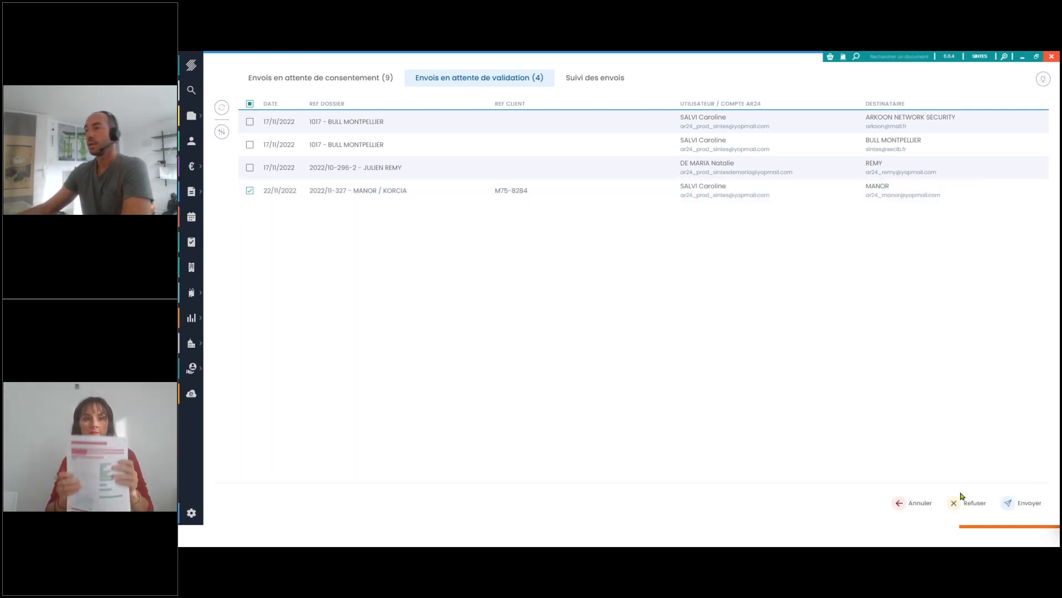
click(1015, 505)
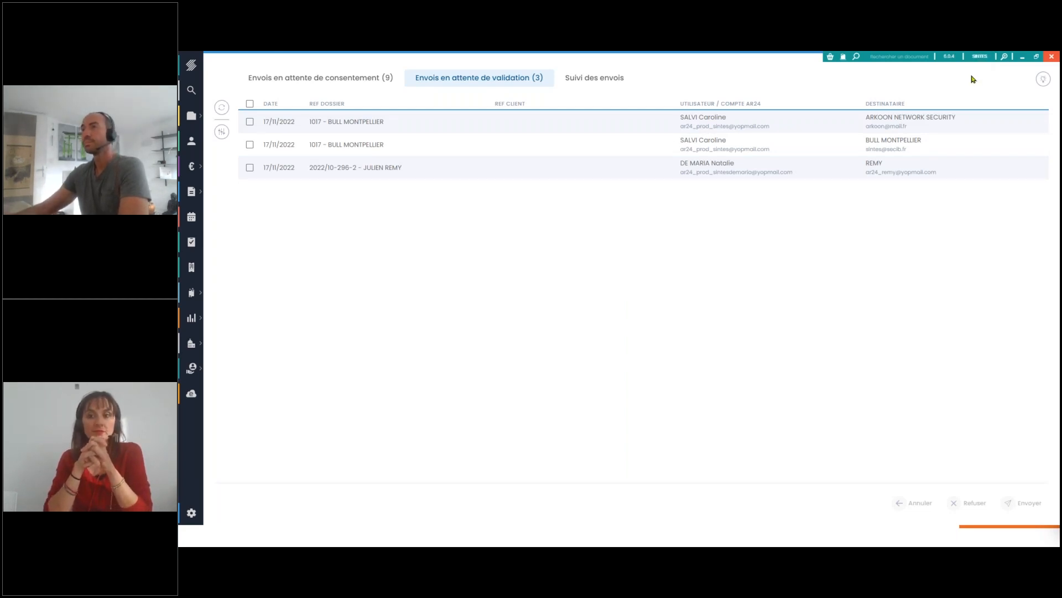
Find the received letter of 13/10/2022 in the tracking of sends and open its details
click(591, 84)
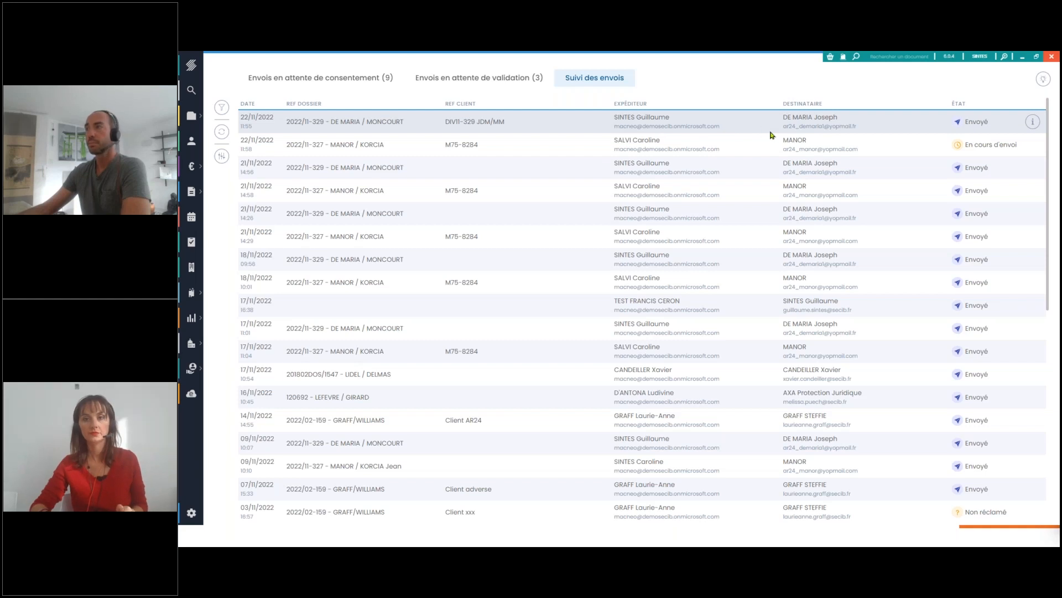
scroll(771, 135, down, 7)
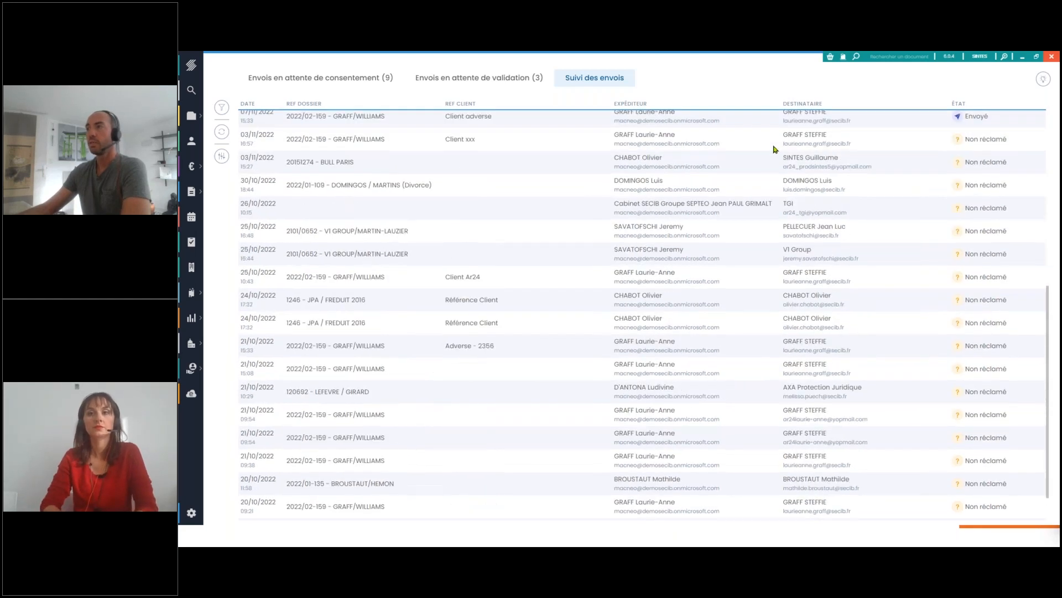
scroll(983, 298, down, 3)
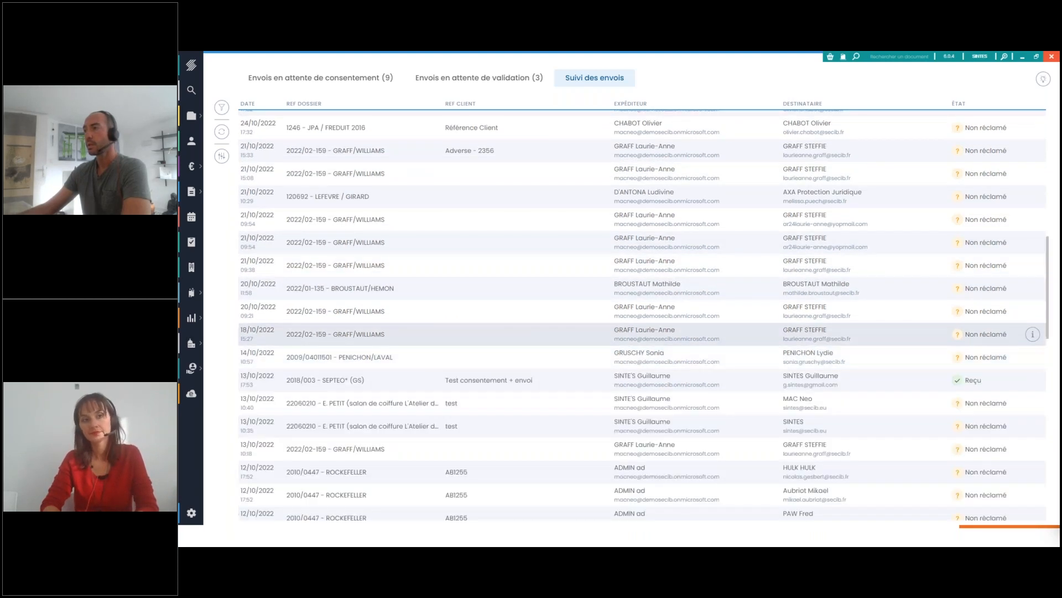
scroll(986, 353, down, 2)
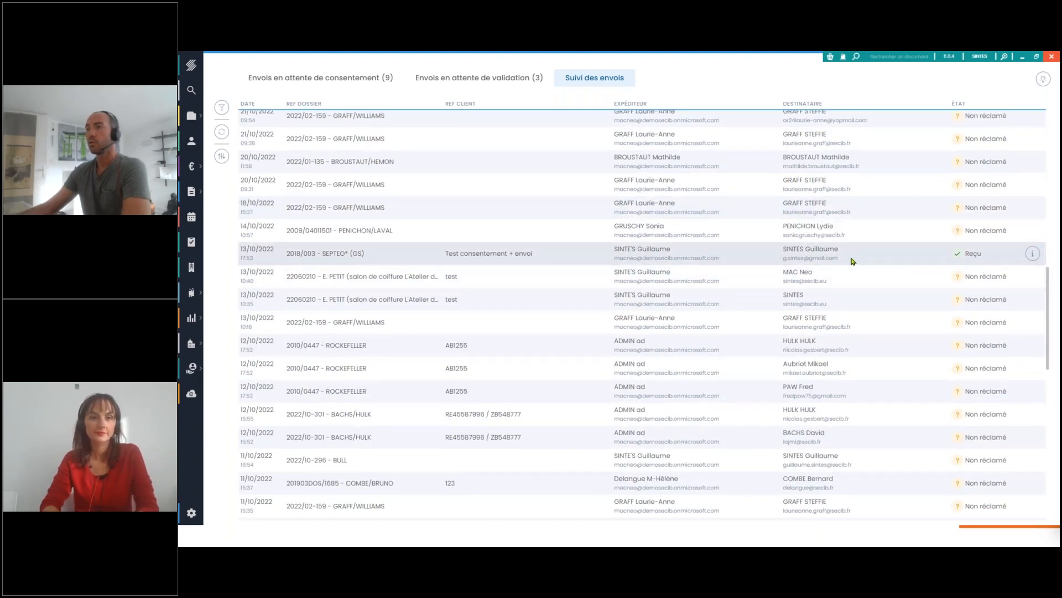
click(1035, 254)
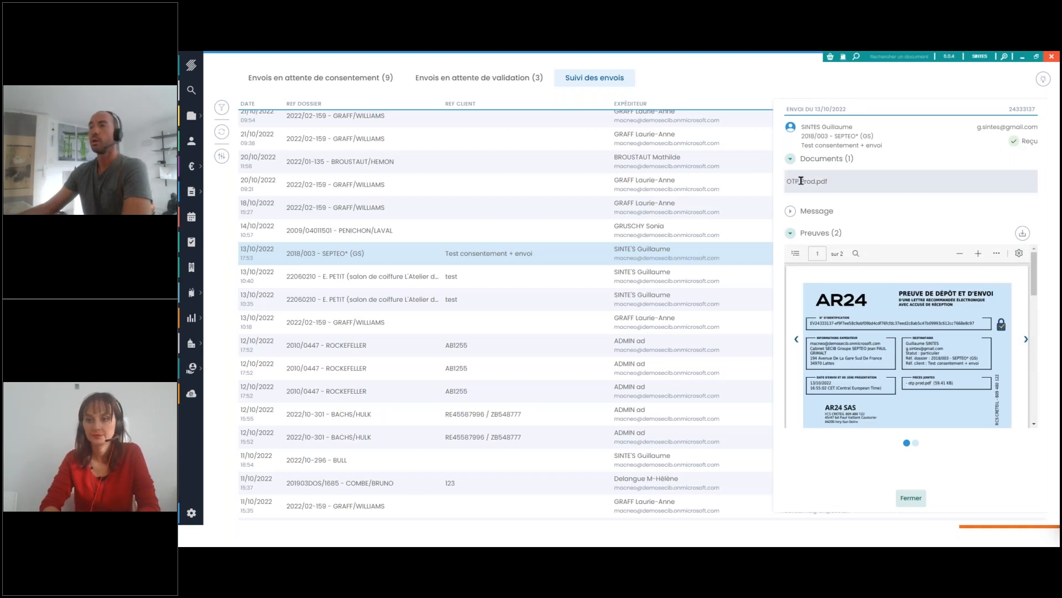
Examine the received letter's message and reception proof, and the non-claim proof of the letter of 14/10/2022
click(791, 211)
click(790, 211)
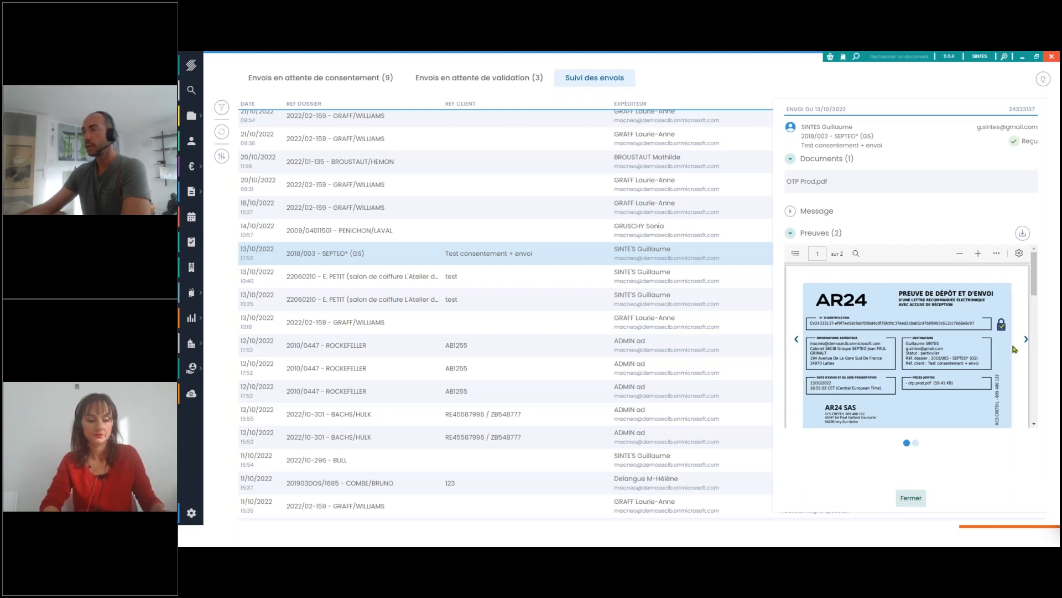
click(1027, 340)
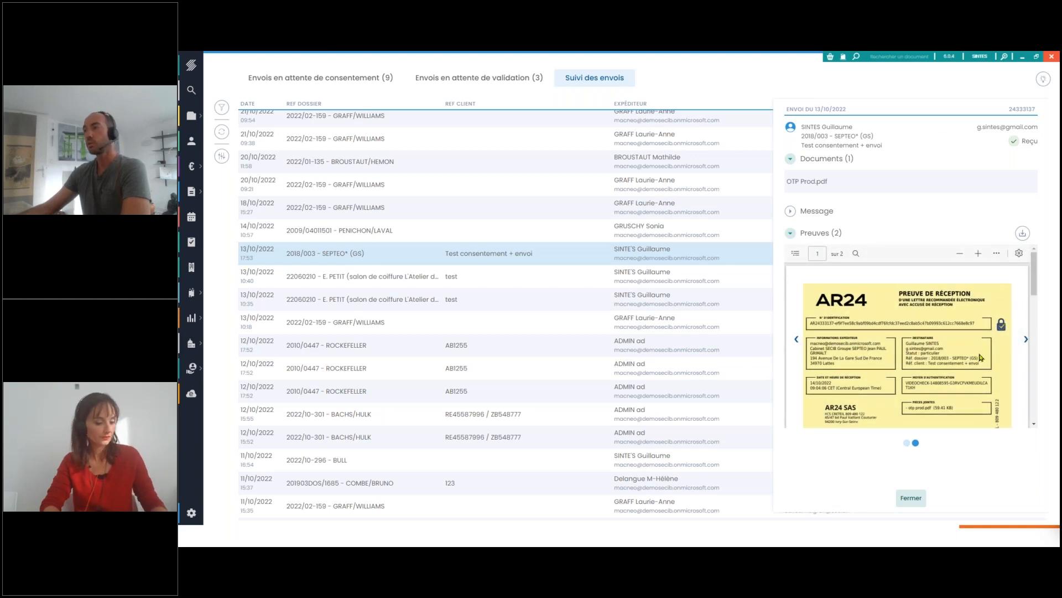
double_click(638, 226)
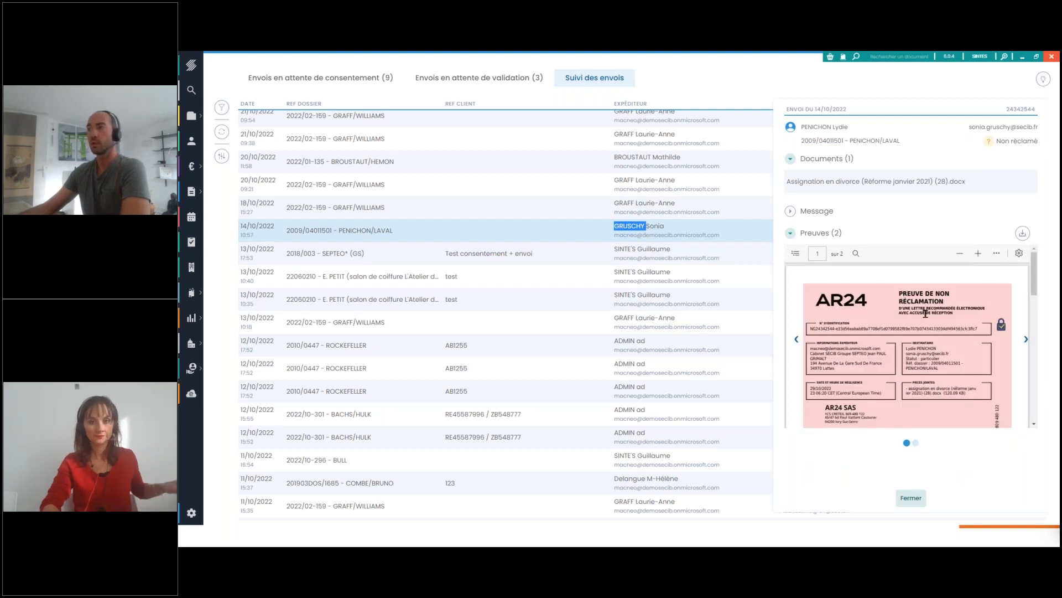
click(917, 500)
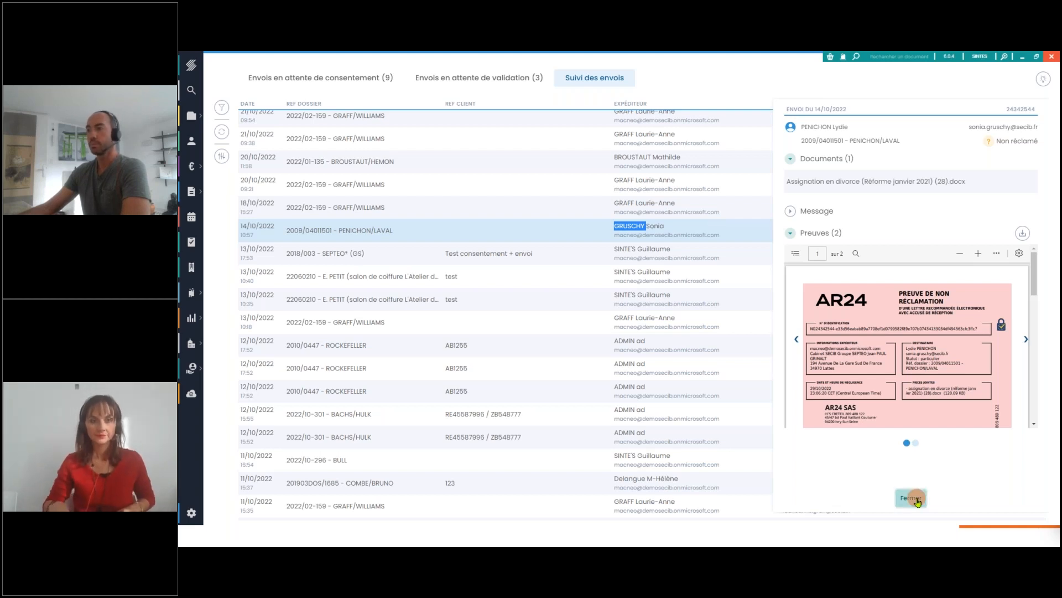
click(1021, 58)
click(728, 230)
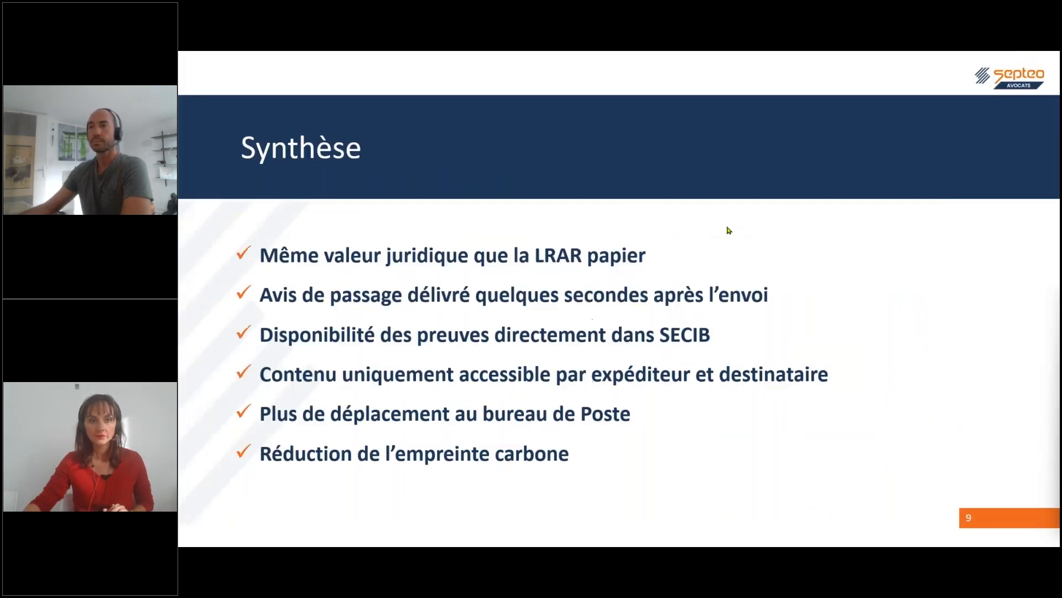
key(Left)
click(728, 230)
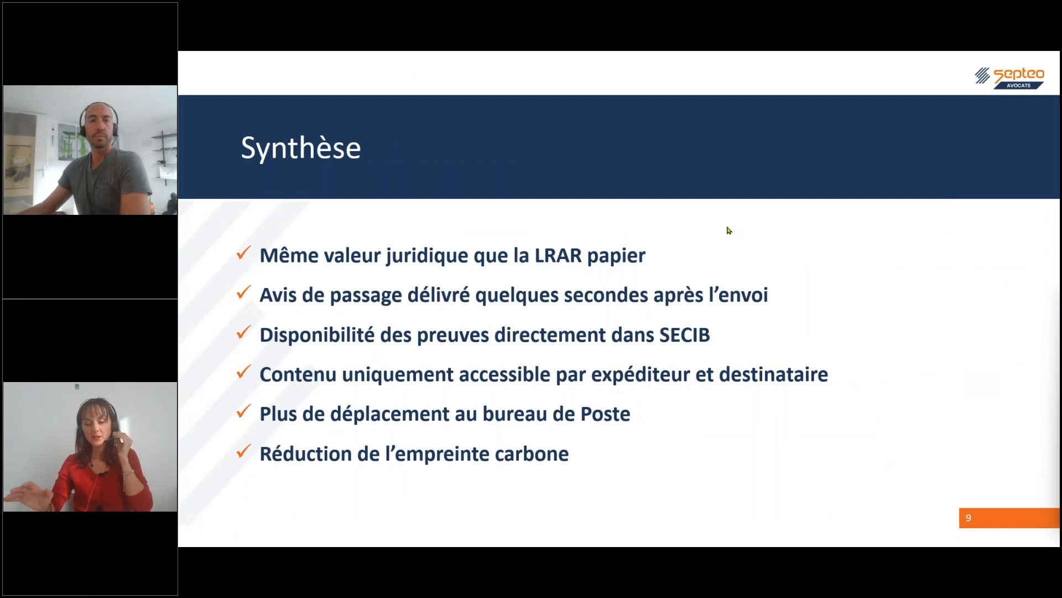